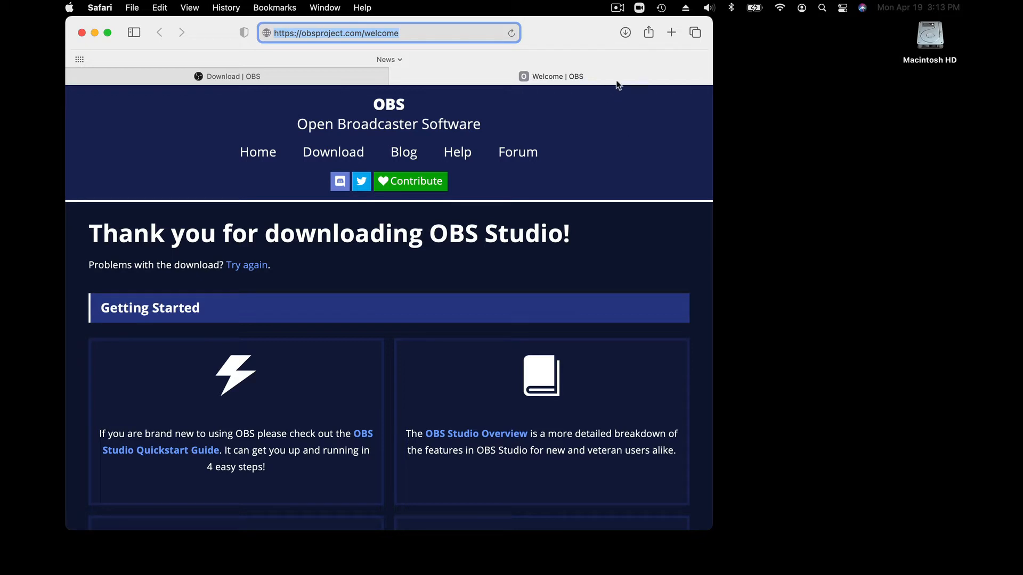
Open the downloaded obs-mac-26.1.2.dmg and install OBS into the Applications folder, replacing the existing copy
left_click(626, 34)
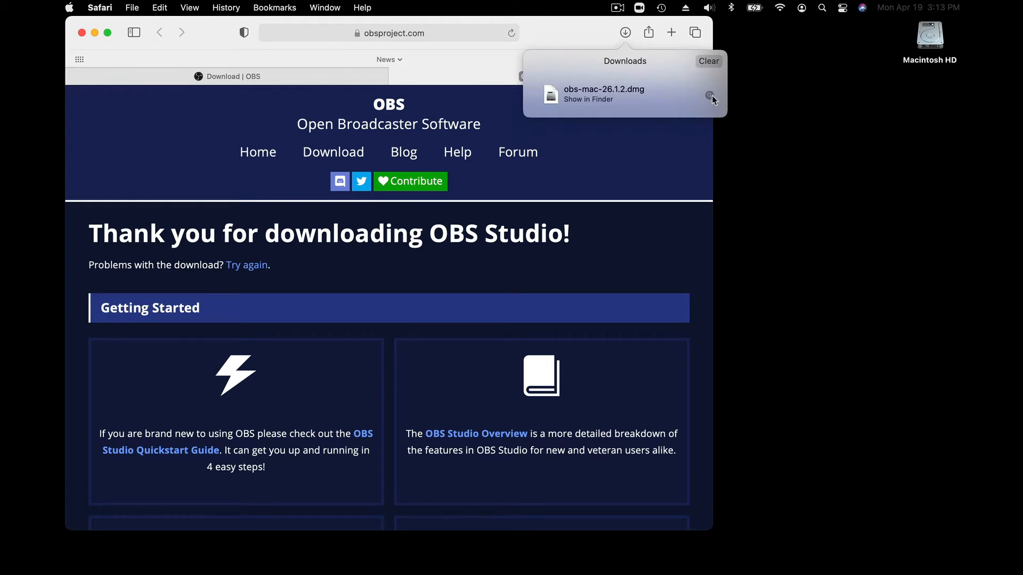
left_click(710, 96)
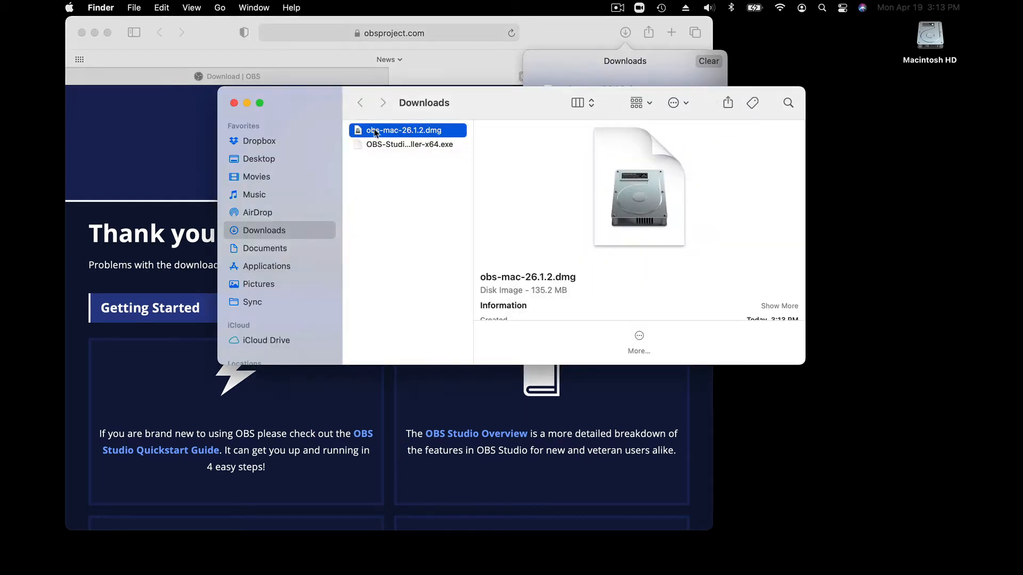
double_click(374, 131)
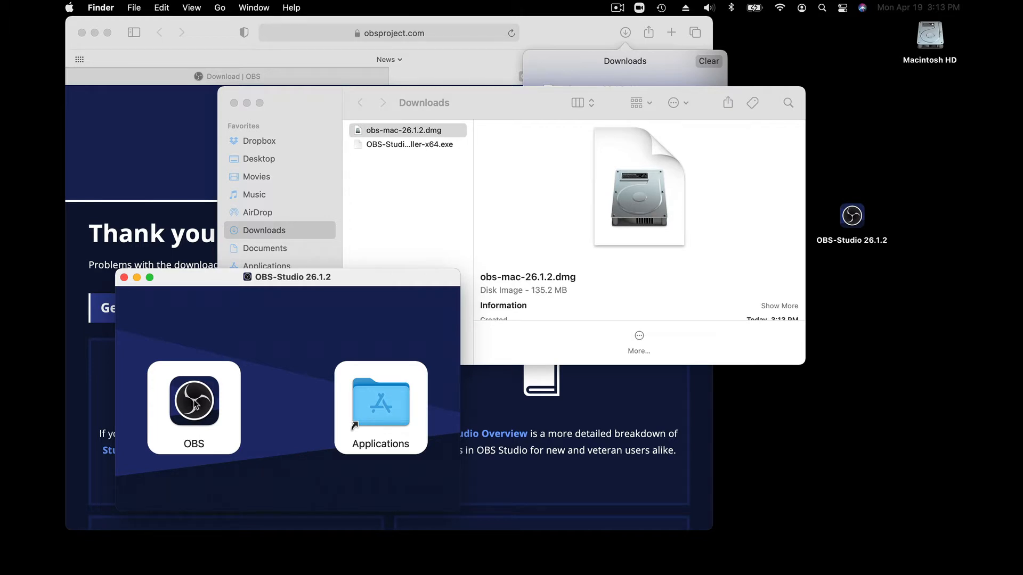
left_click_drag(195, 406, 390, 407)
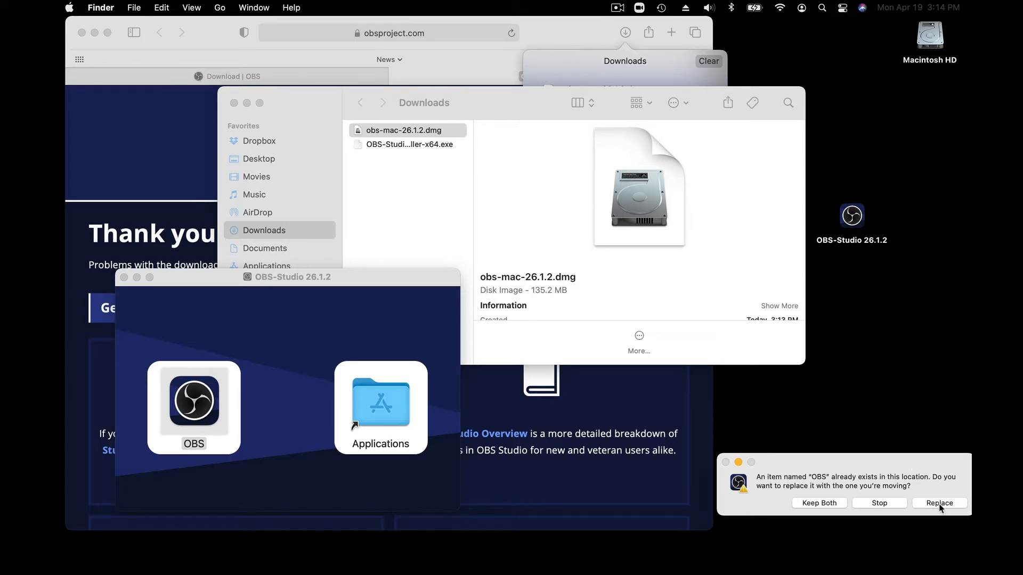
left_click(939, 503)
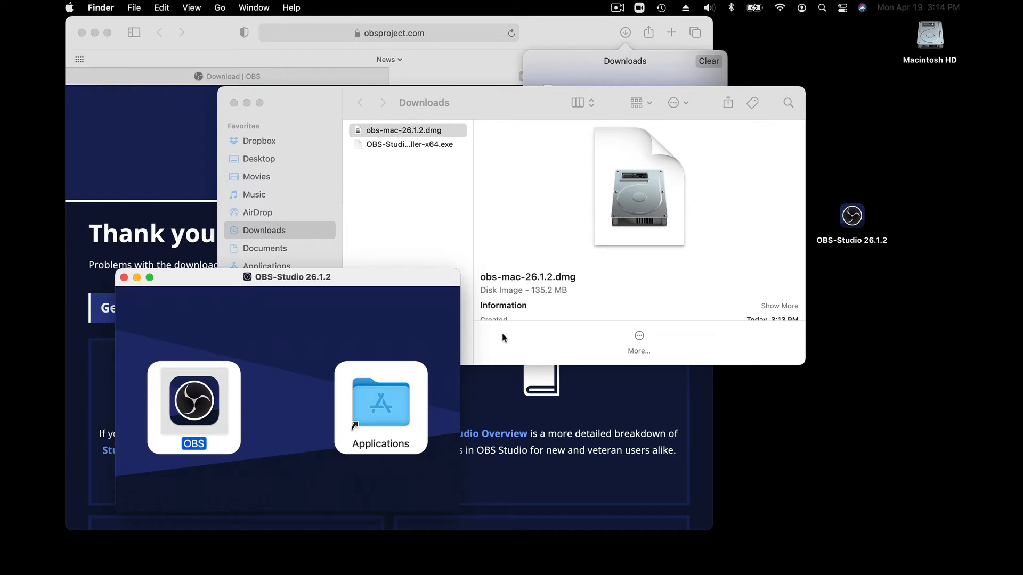
Close the OBS-Studio 26.1.2 disk image window and clear the browser's download list
left_click(124, 277)
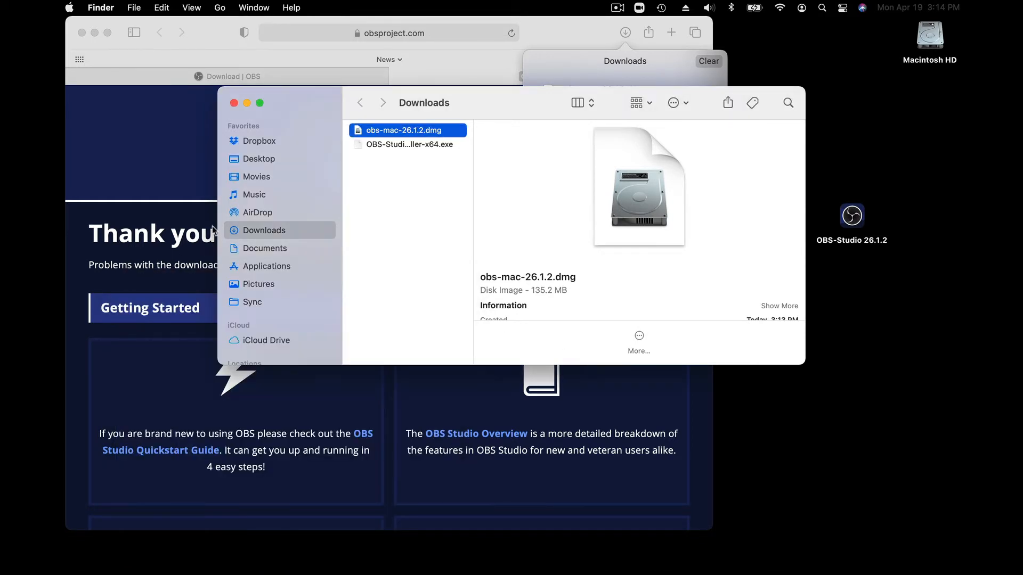
left_click(180, 126)
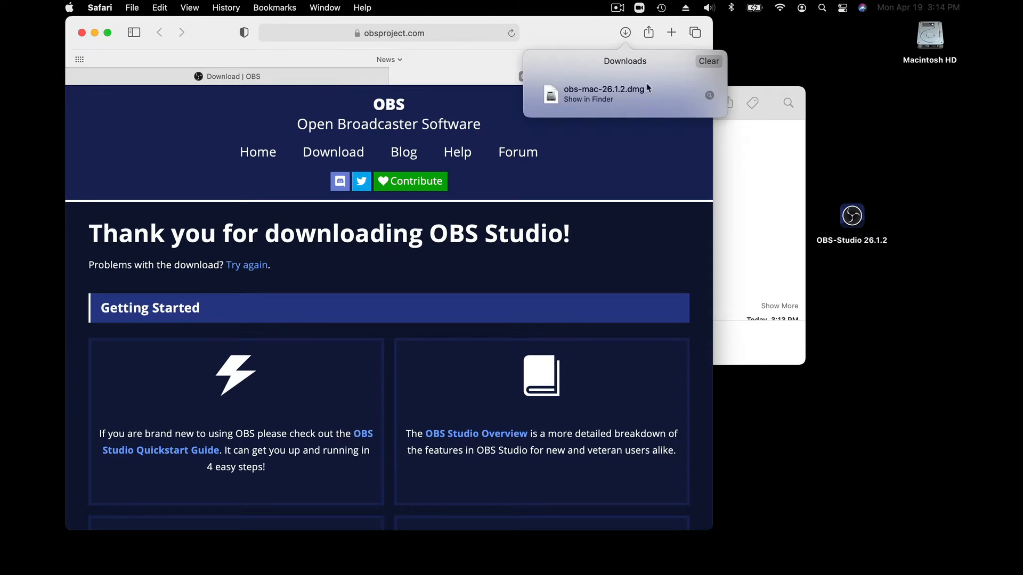
left_click(714, 62)
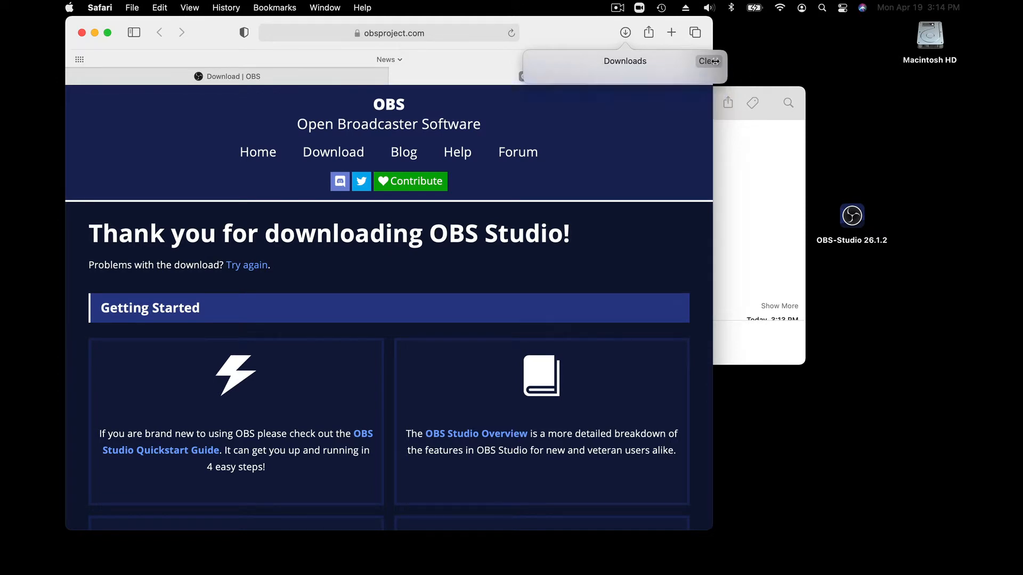
Launch OBS from the Applications folder on Macintosh HD, allow it to open, and move its window up slightly
double_click(930, 38)
left_click(404, 150)
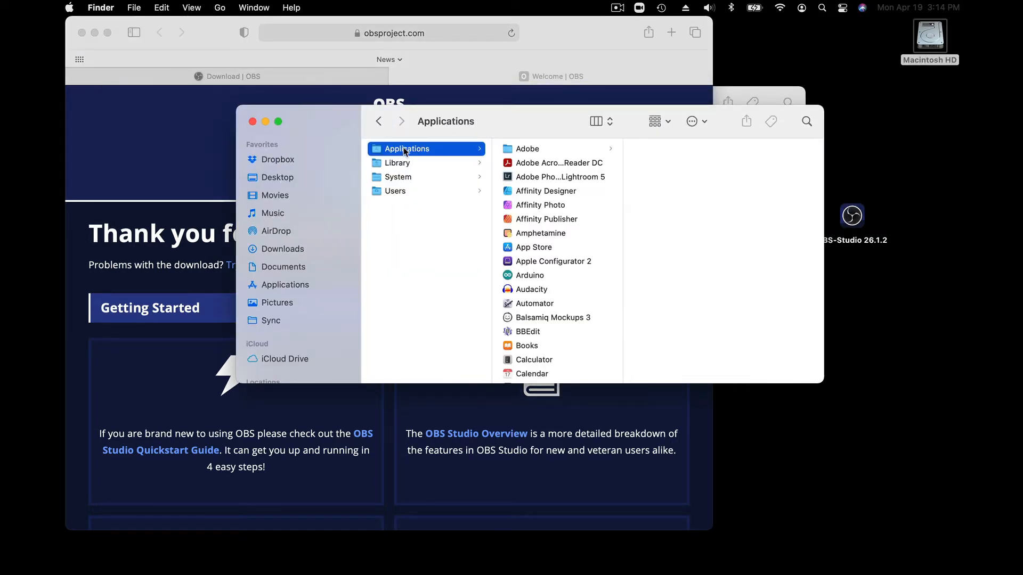
scroll(541, 240, "down", 10)
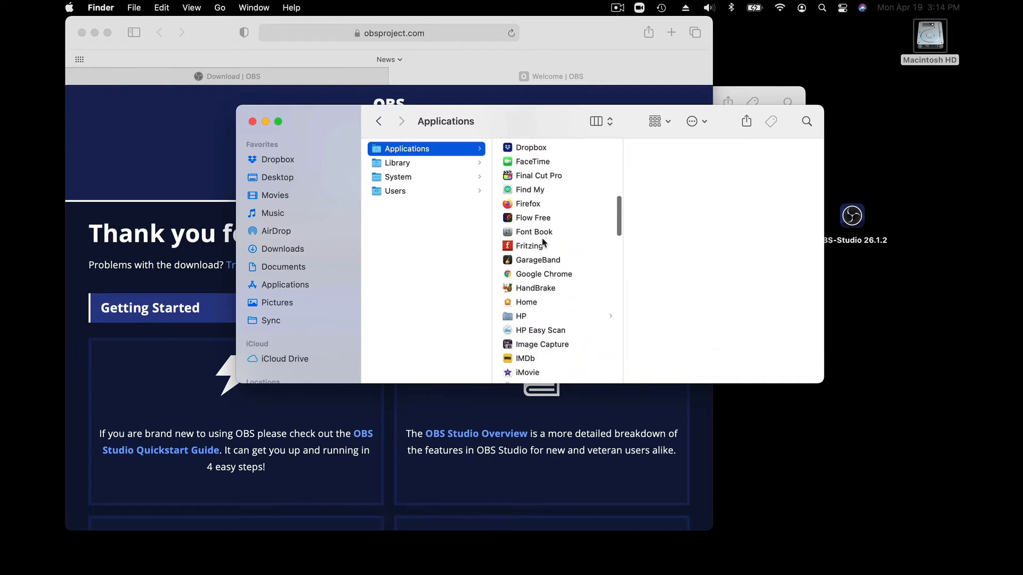
scroll(543, 243, "down", 8)
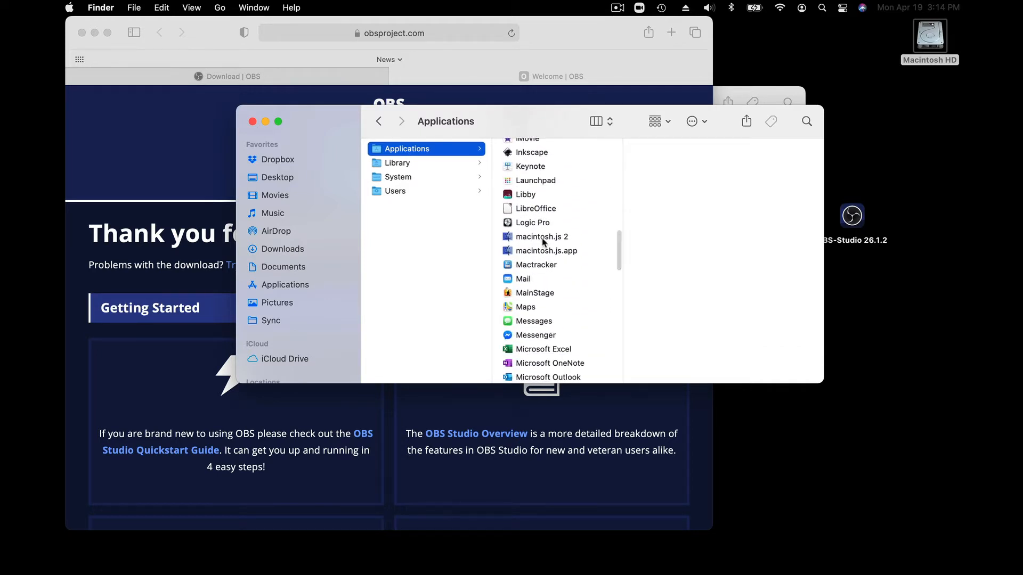
scroll(543, 243, "down", 10)
scroll(543, 242, "down", 4)
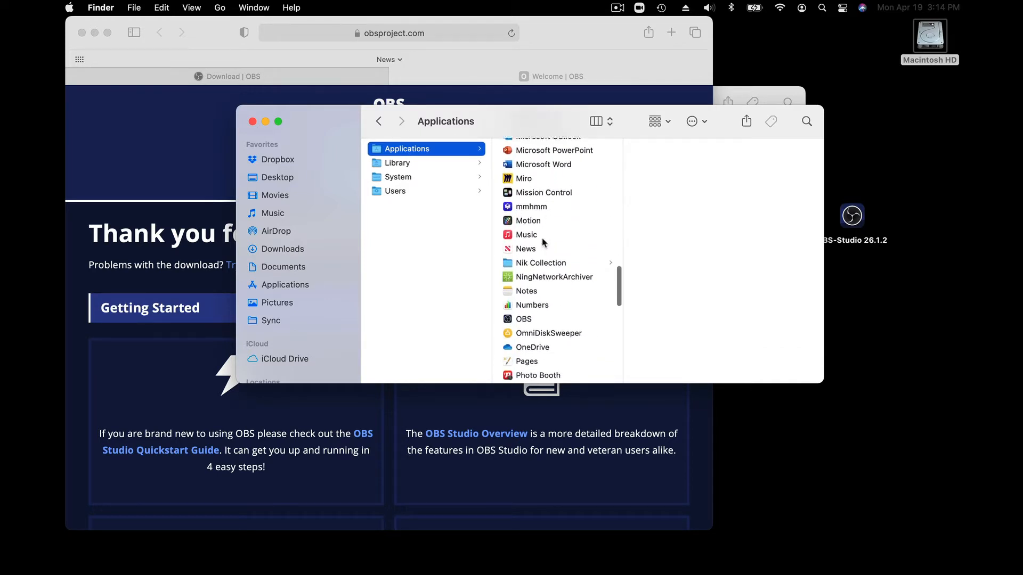
left_click(515, 293)
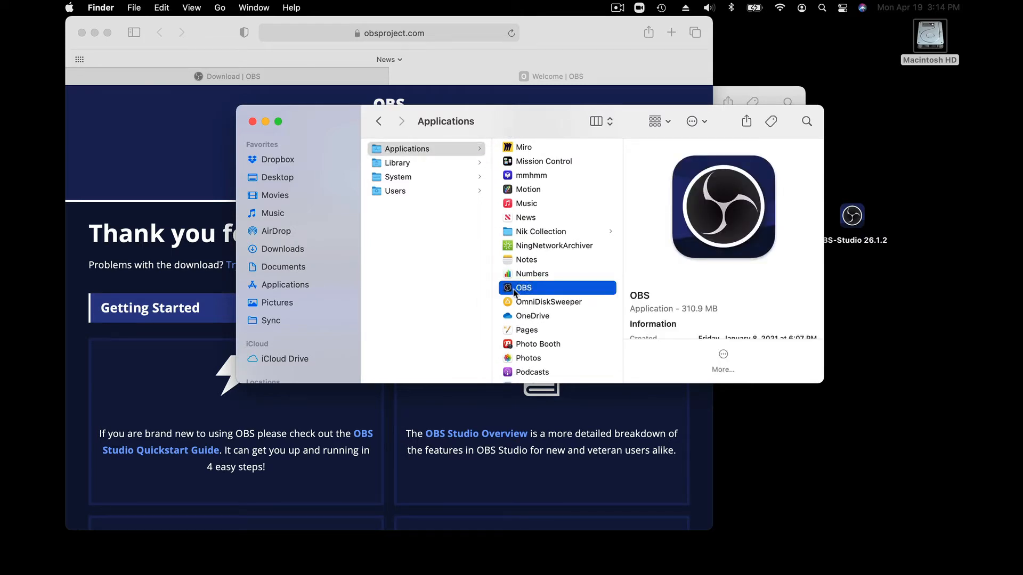
double_click(515, 292)
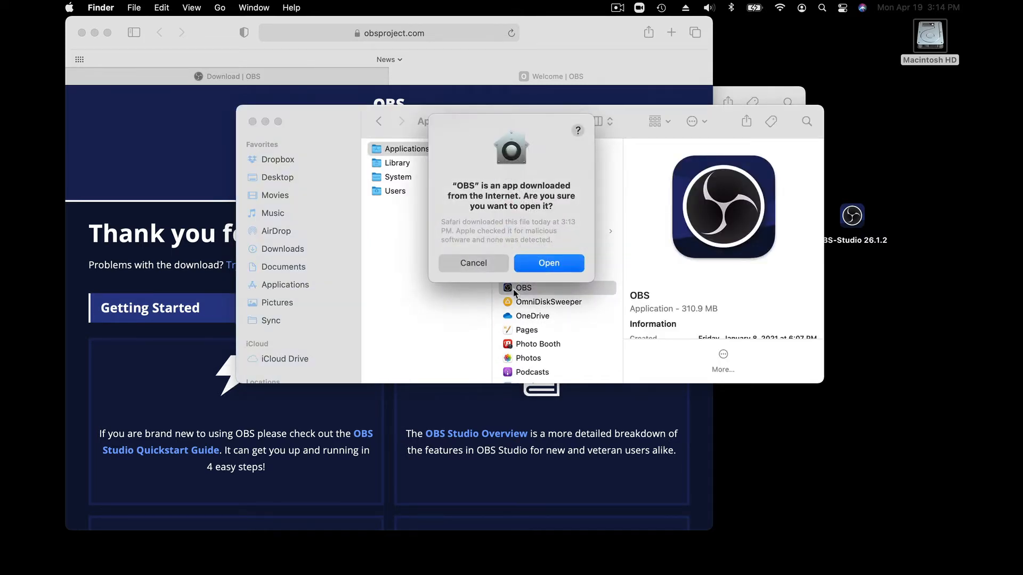
left_click(545, 265)
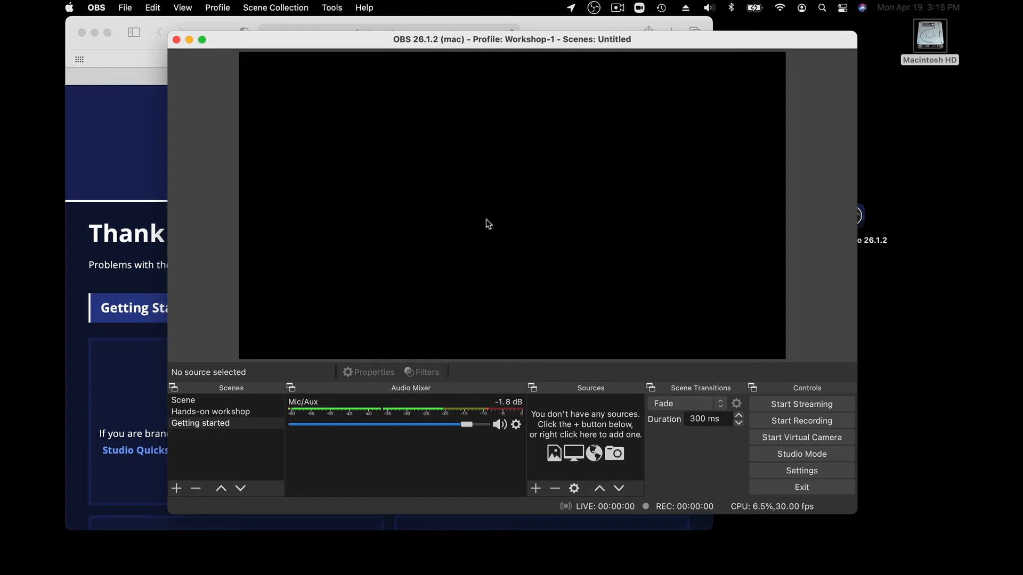
left_click_drag(415, 42, 407, 28)
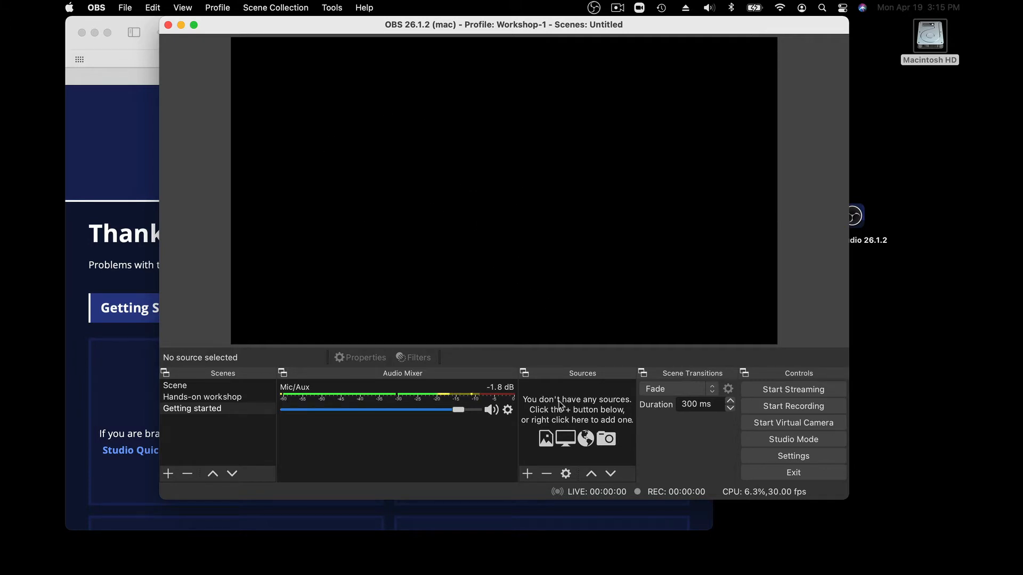
Add a new Video Capture Device source using the FaceTime HD Camera and move its image toward the middle of the canvas
left_click(527, 474)
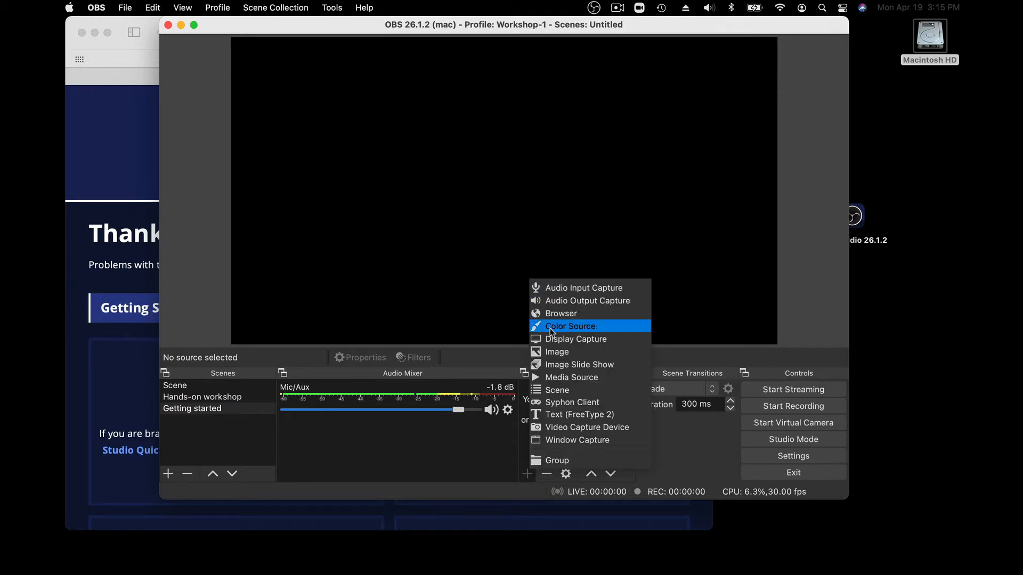
left_click(567, 427)
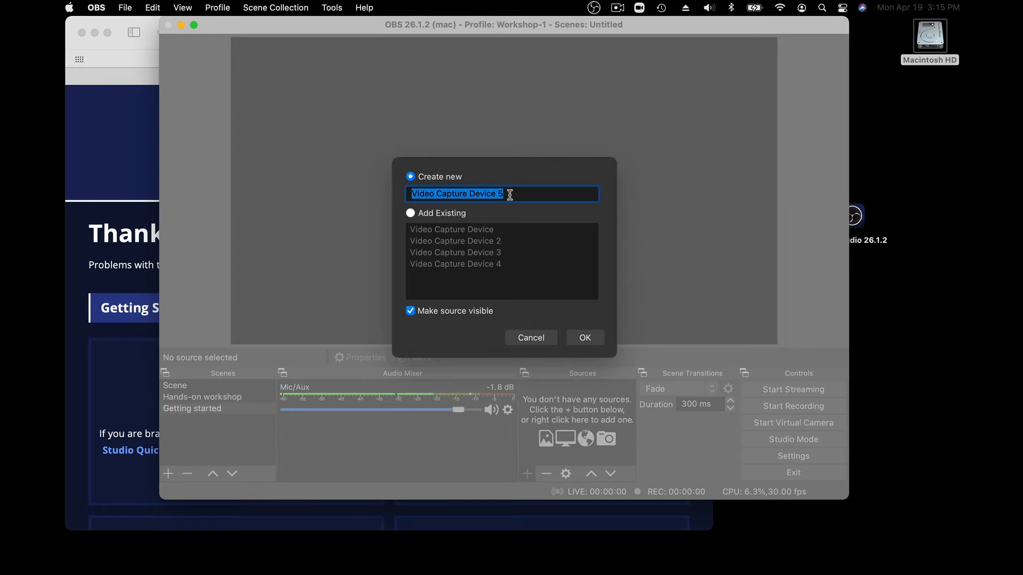
left_click(585, 338)
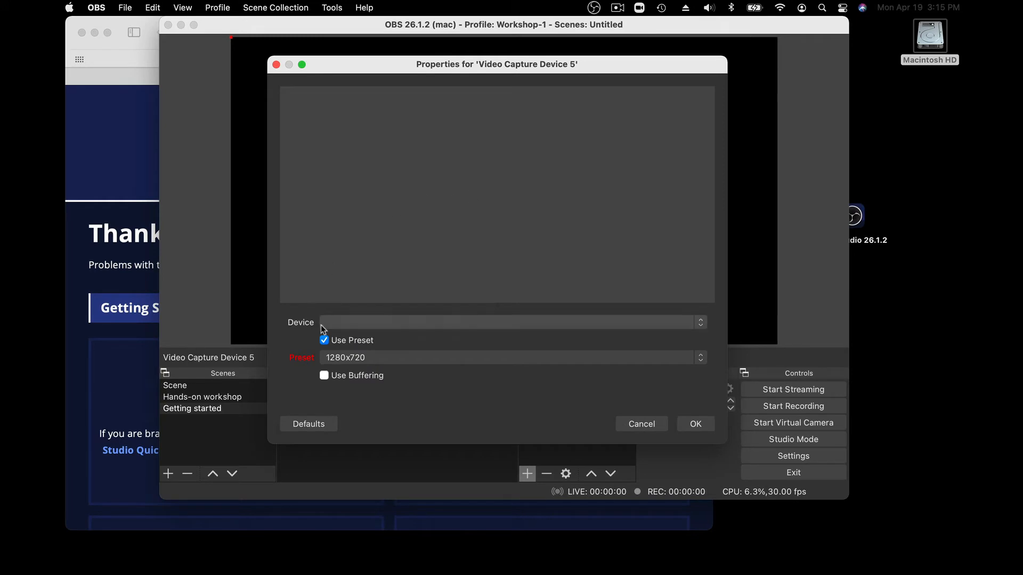
left_click(361, 324)
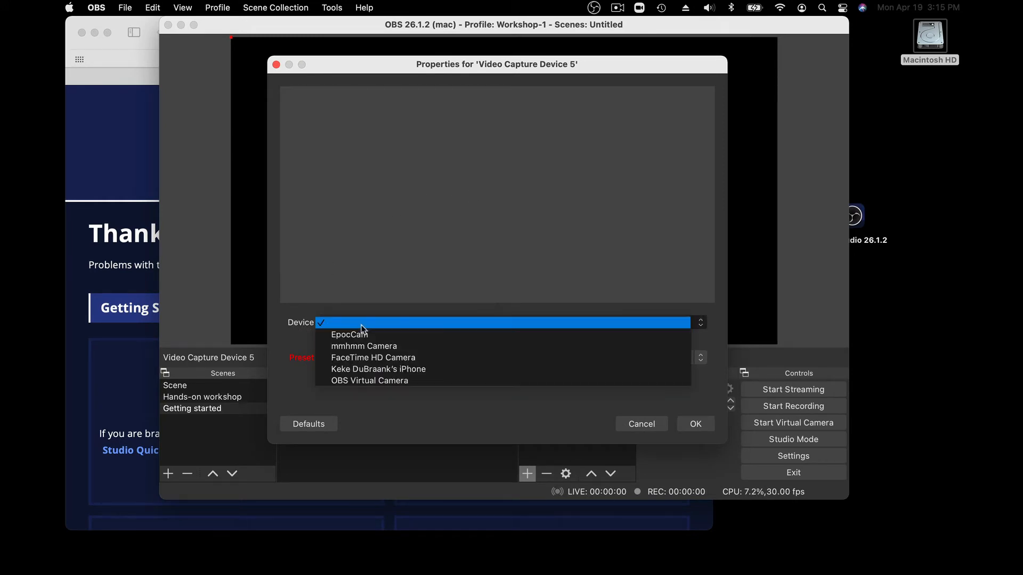
left_click(370, 357)
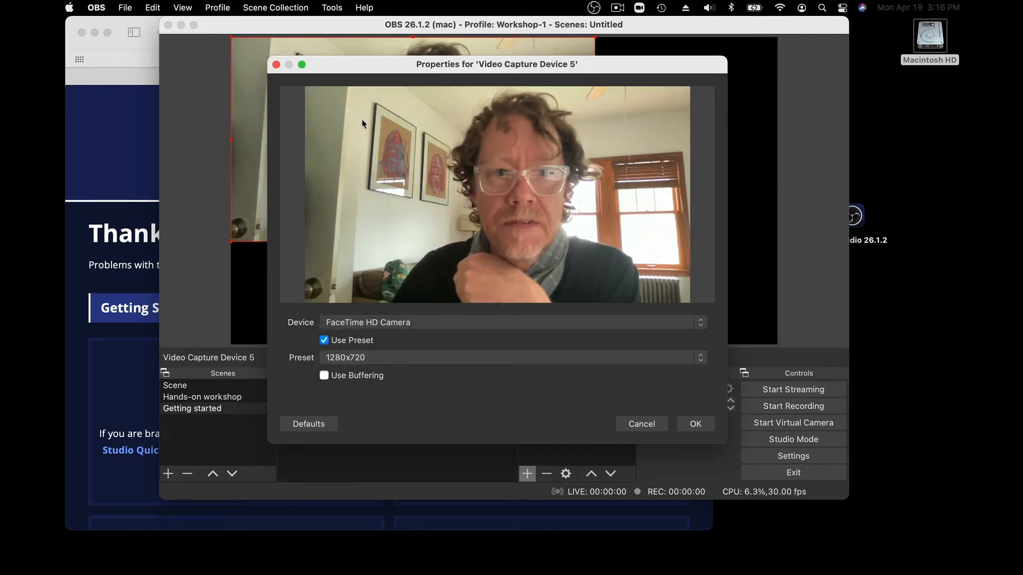
left_click(696, 423)
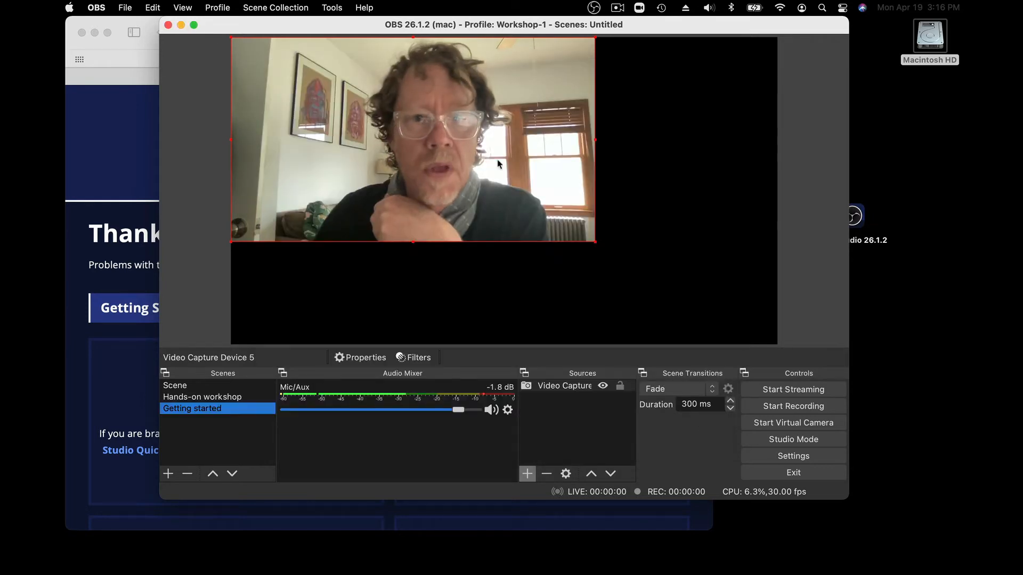
left_click_drag(340, 96, 465, 159)
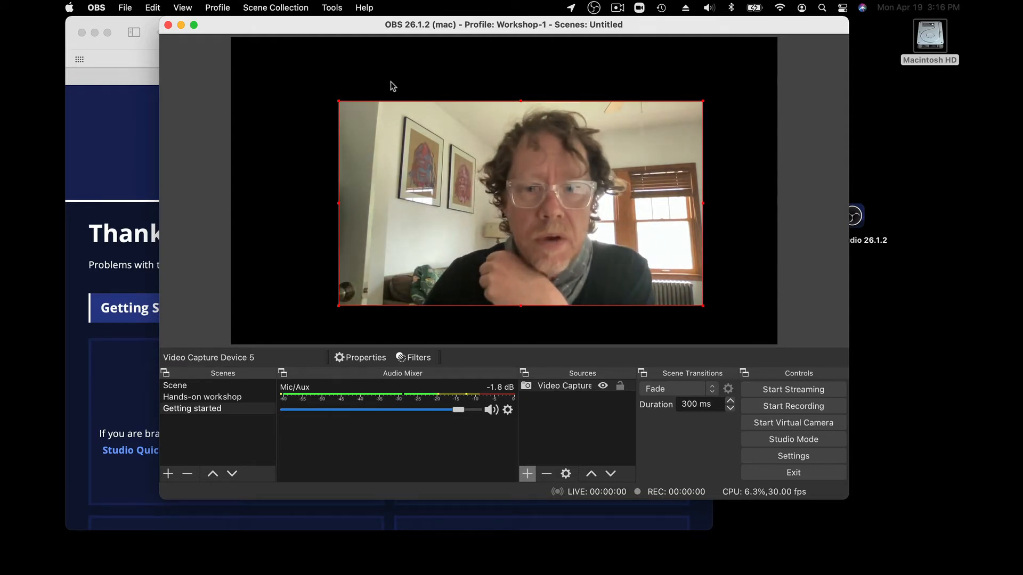
Add a second new Video Capture Device source to the scene with EpocCam as its device
left_click(527, 474)
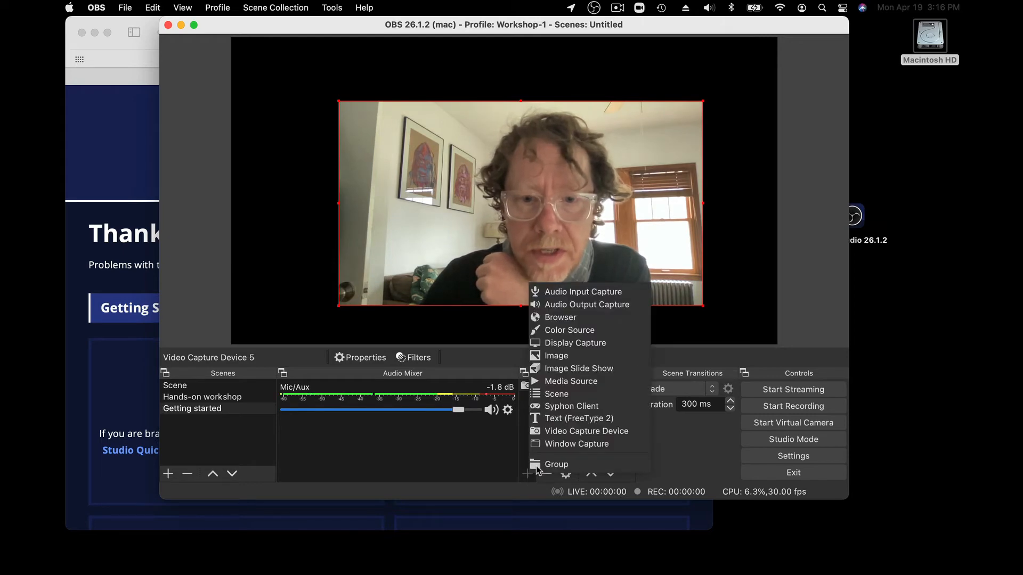
left_click(551, 430)
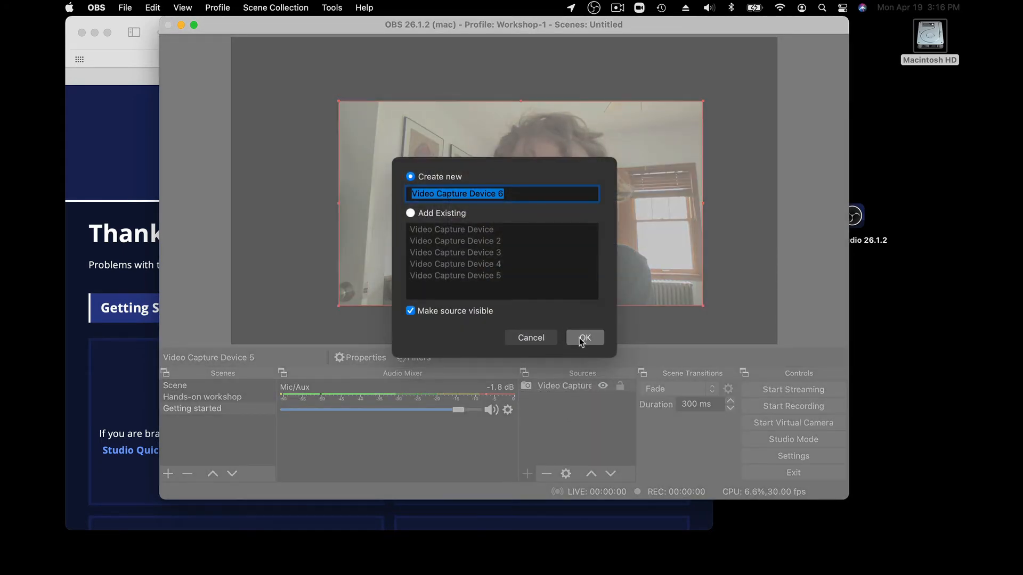
left_click(585, 338)
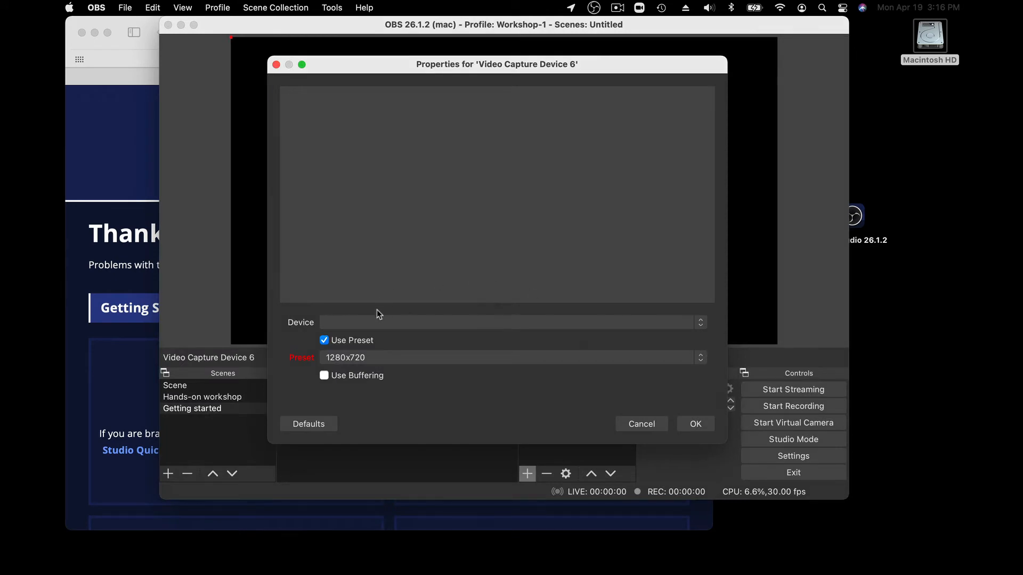
left_click(372, 322)
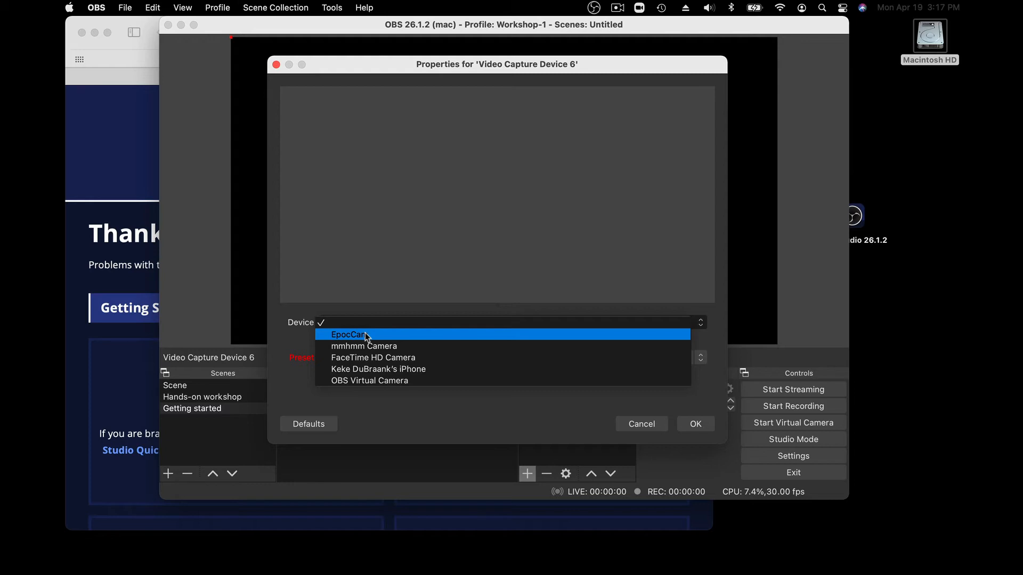
left_click(367, 337)
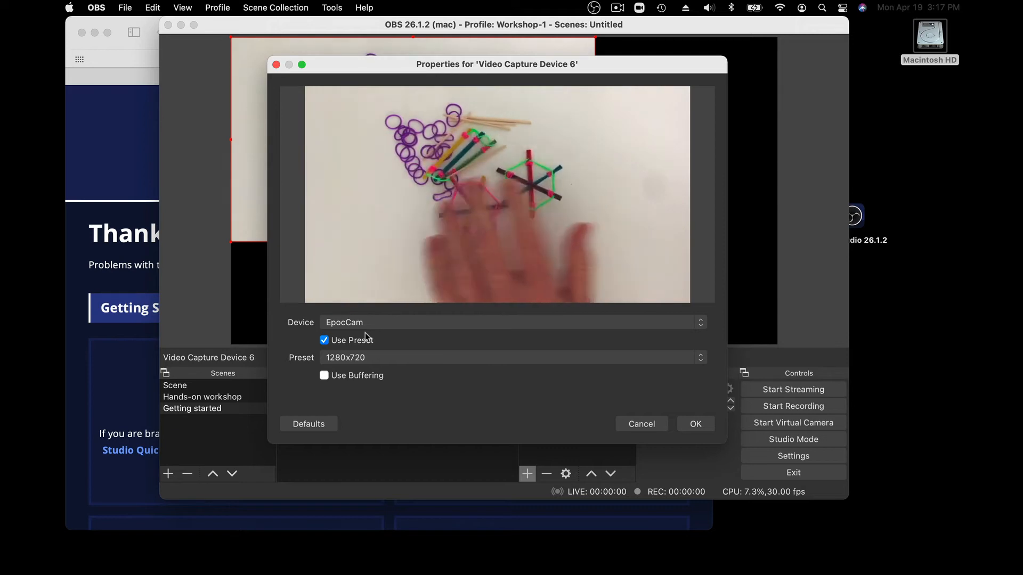
left_click(690, 424)
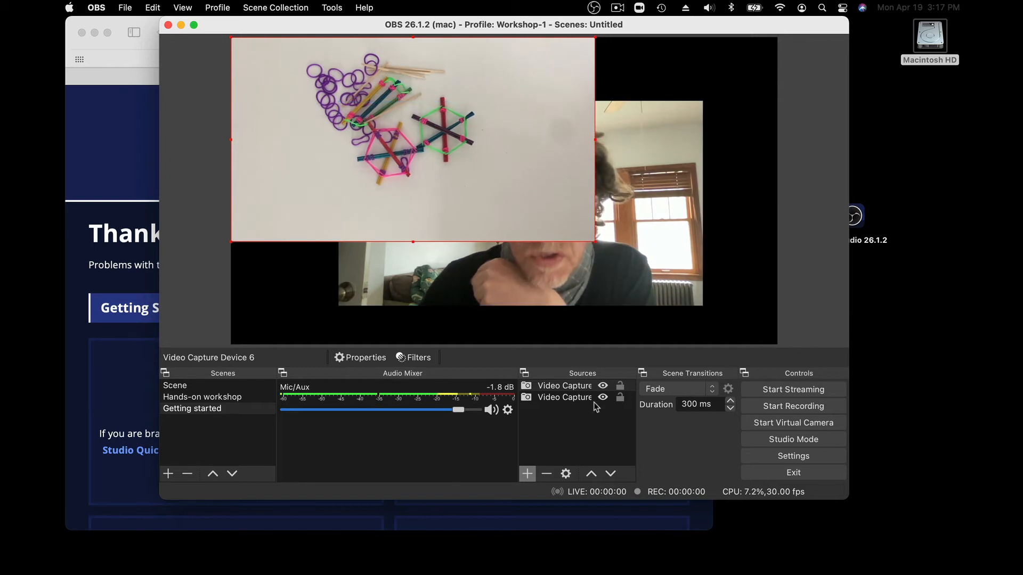
Reorder the sources so the FaceTime camera image is in front of the EpocCam image
left_click(557, 398)
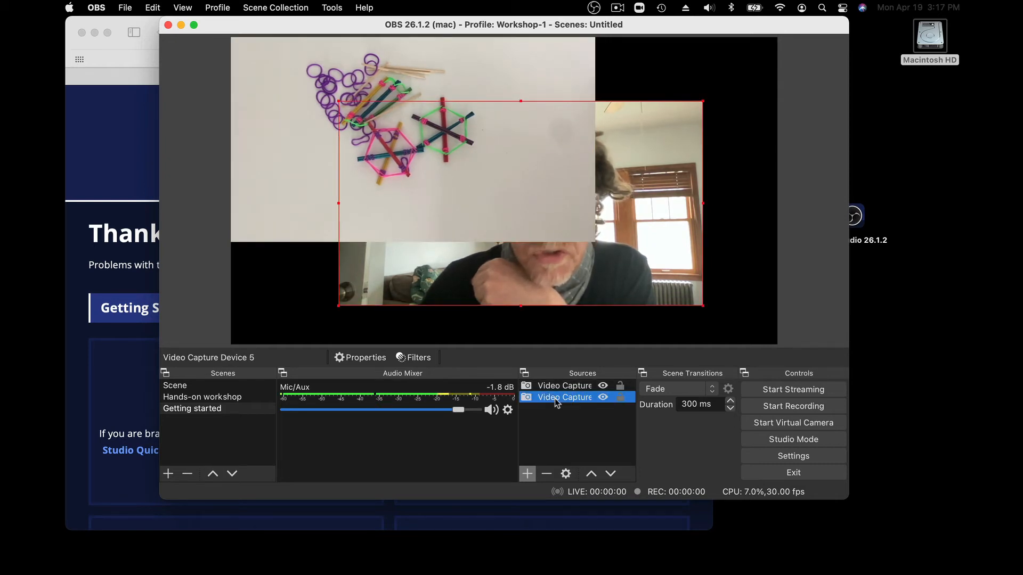
mouse_move(556, 403)
left_mouse_down()
mouse_move(556, 387)
mouse_move(551, 409)
left_mouse_up()
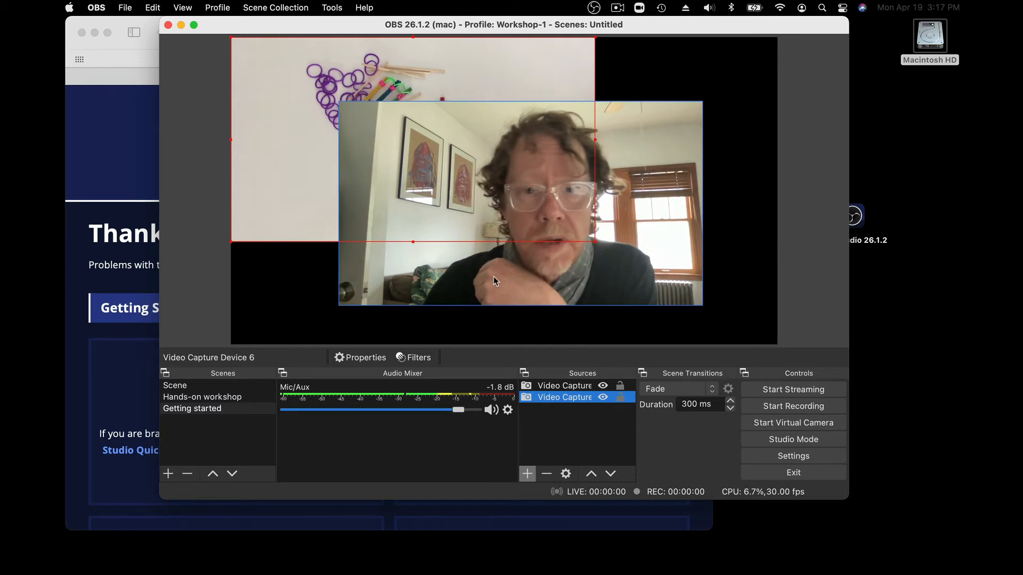
Scale the FaceTime camera image to about half size beside the EpocCam image, and crop its left and right sides
left_click(647, 158)
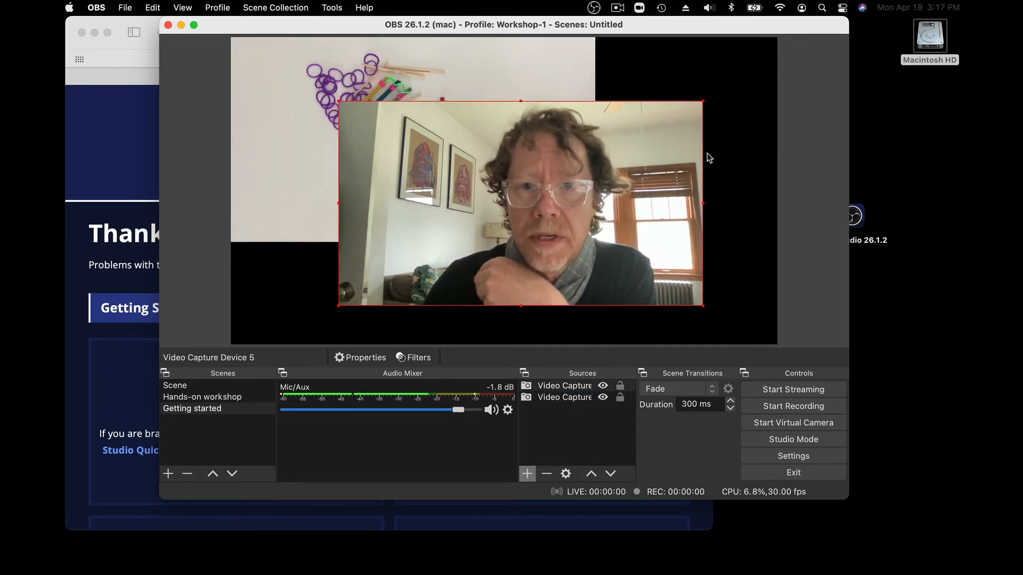
left_click_drag(339, 100, 515, 225)
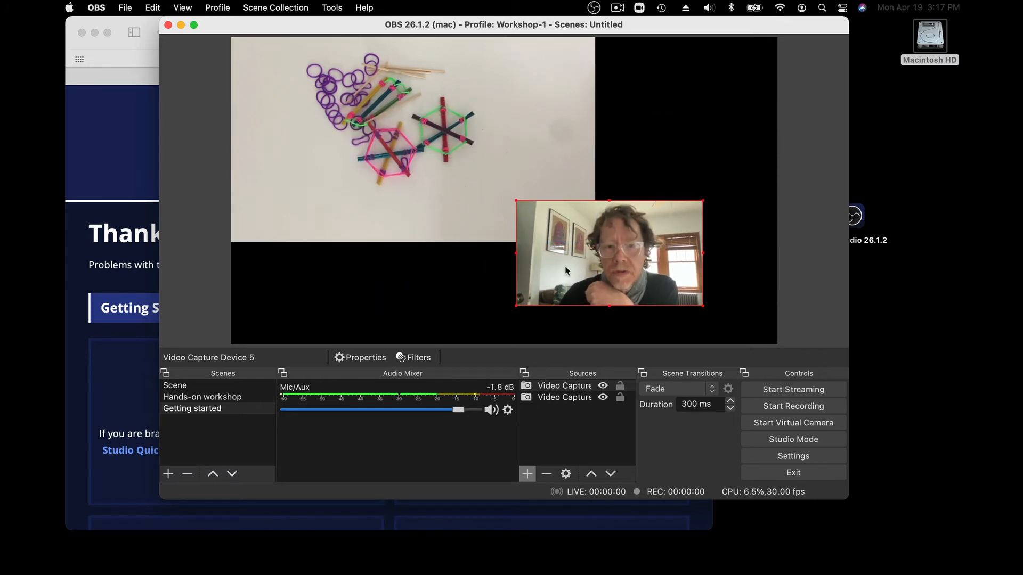
left_click_drag(551, 270, 640, 204)
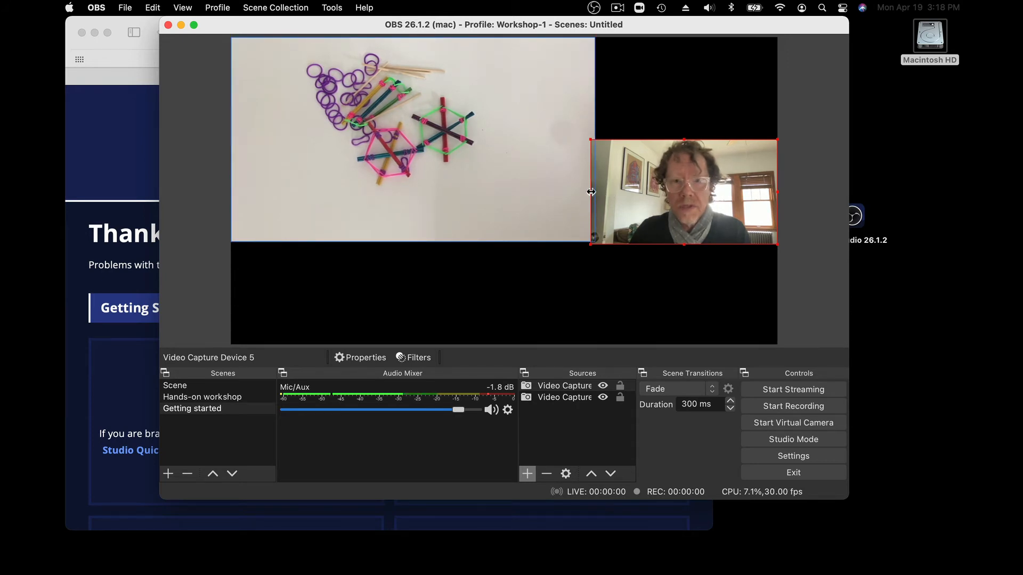
left_click_drag(591, 192, 629, 192)
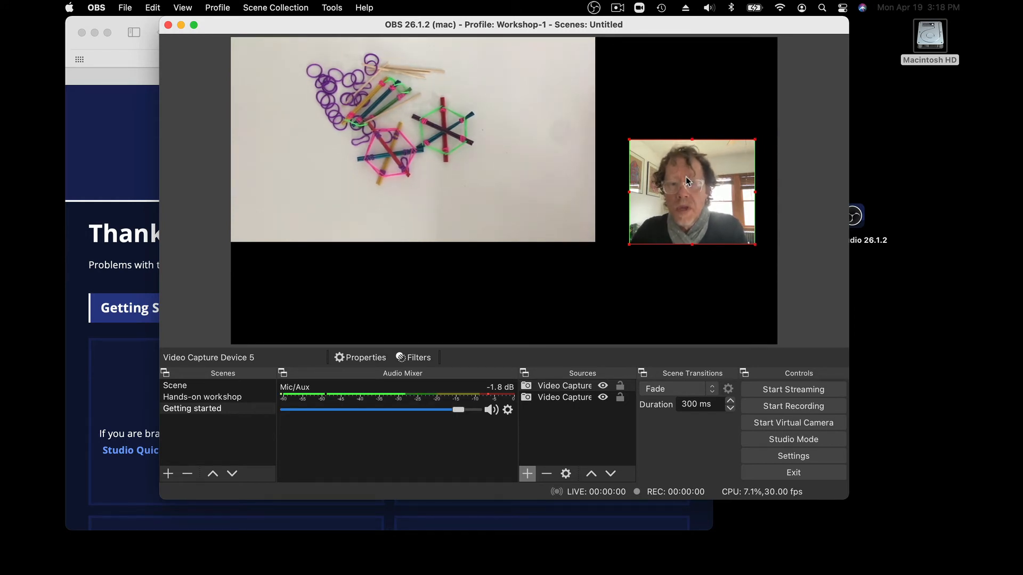
Enlarge the EpocCam image to fill the whole canvas and place the FaceTime camera image in the canvas's upper-right corner
left_click_drag(685, 177, 706, 177)
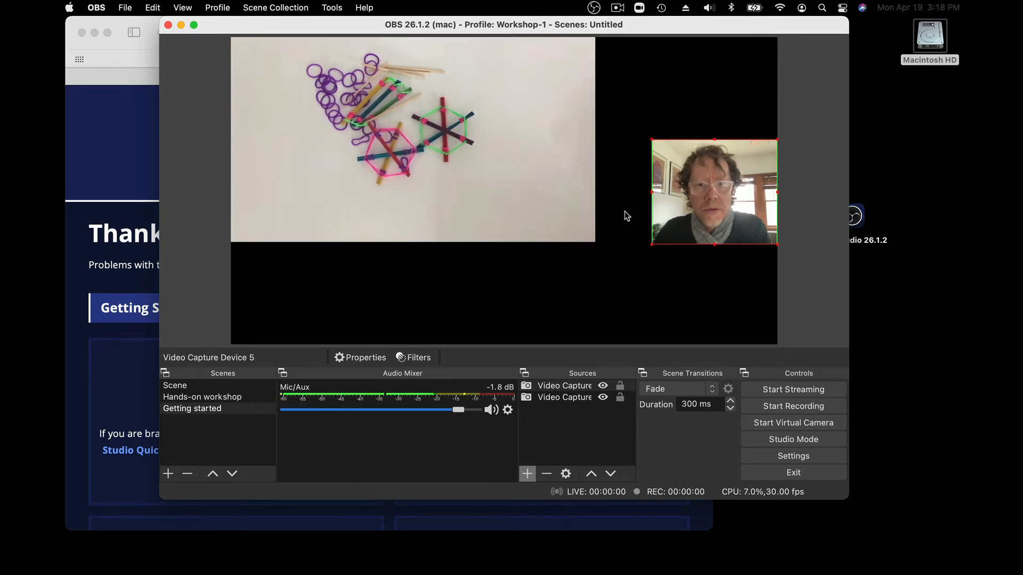
left_click(494, 173)
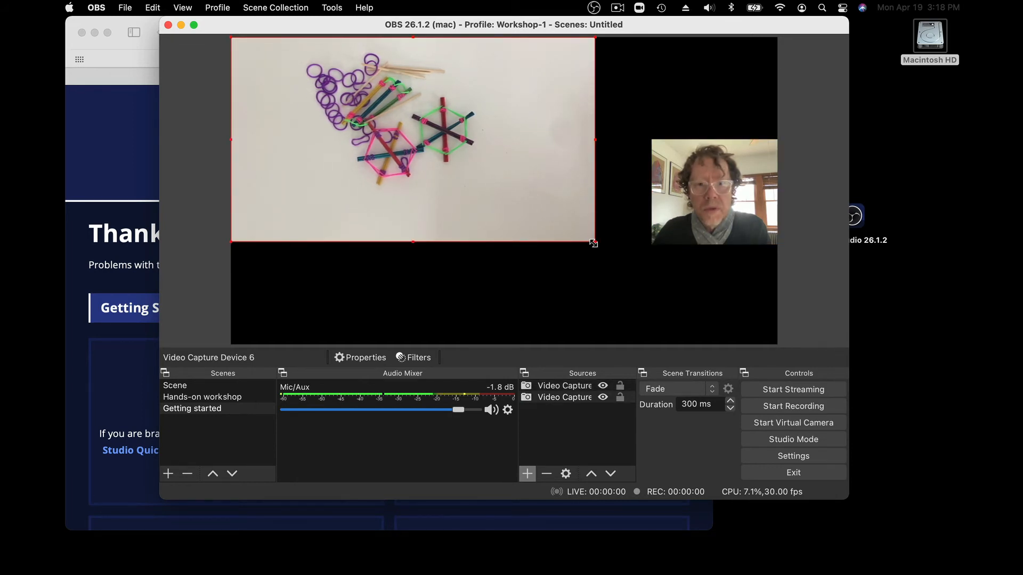
left_click_drag(594, 243, 757, 341)
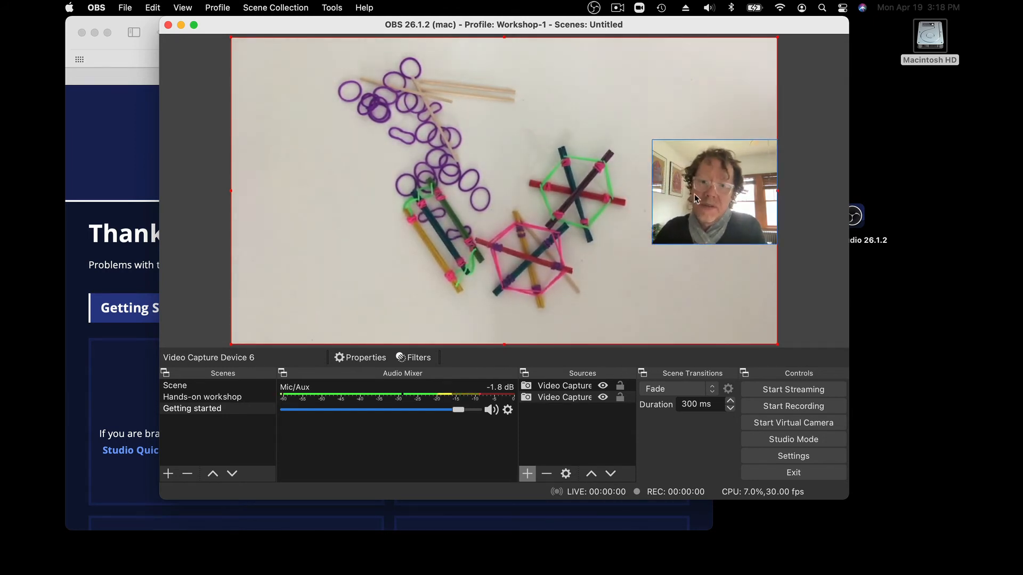
left_click_drag(694, 200, 729, 103)
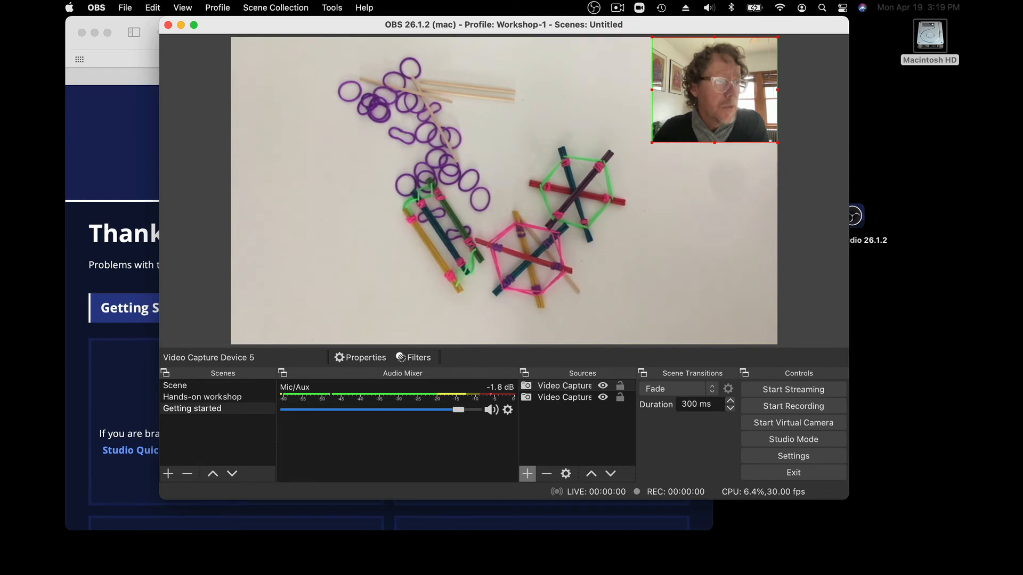
Switch to Zoom, start a new meeting, and turn on its video with the FaceTime HD Camera
left_click_drag(53, 160, 246, 118)
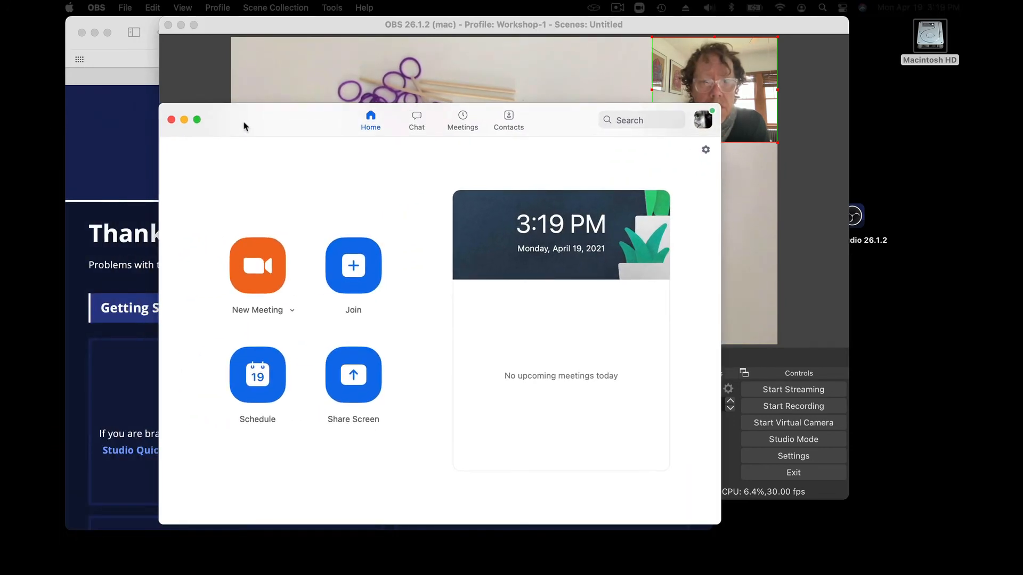
left_click(258, 269)
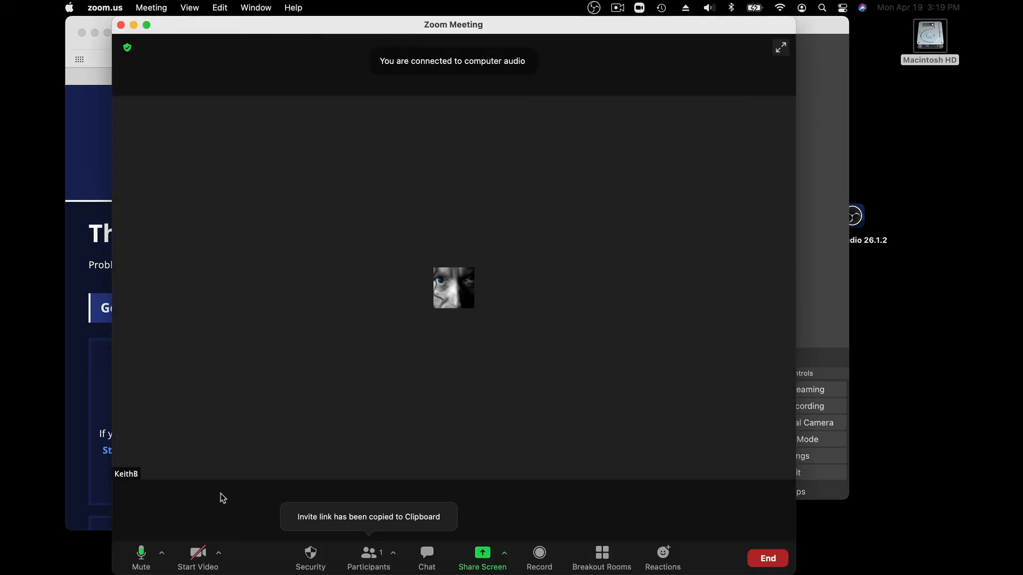
left_click(218, 556)
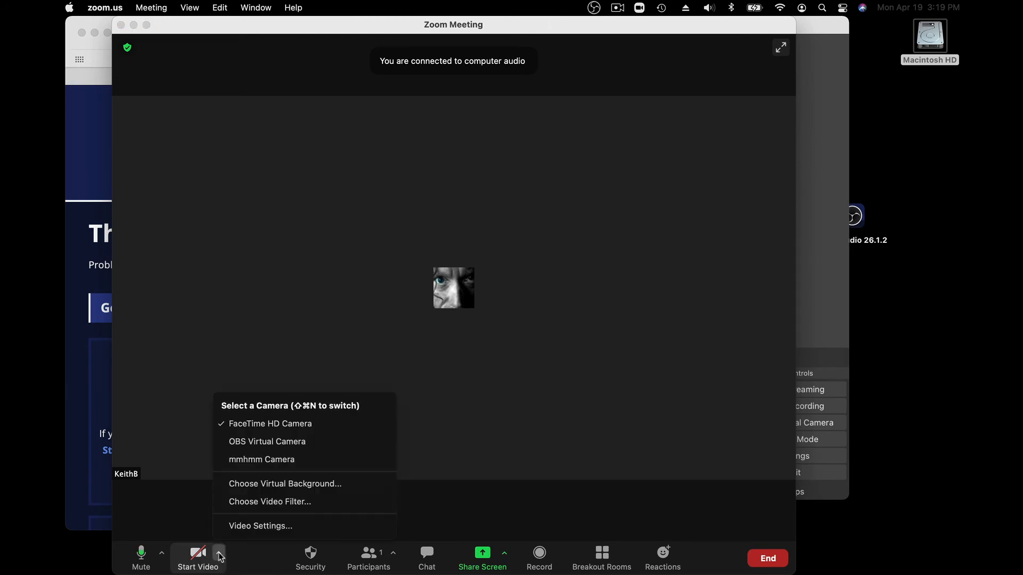
left_click(257, 430)
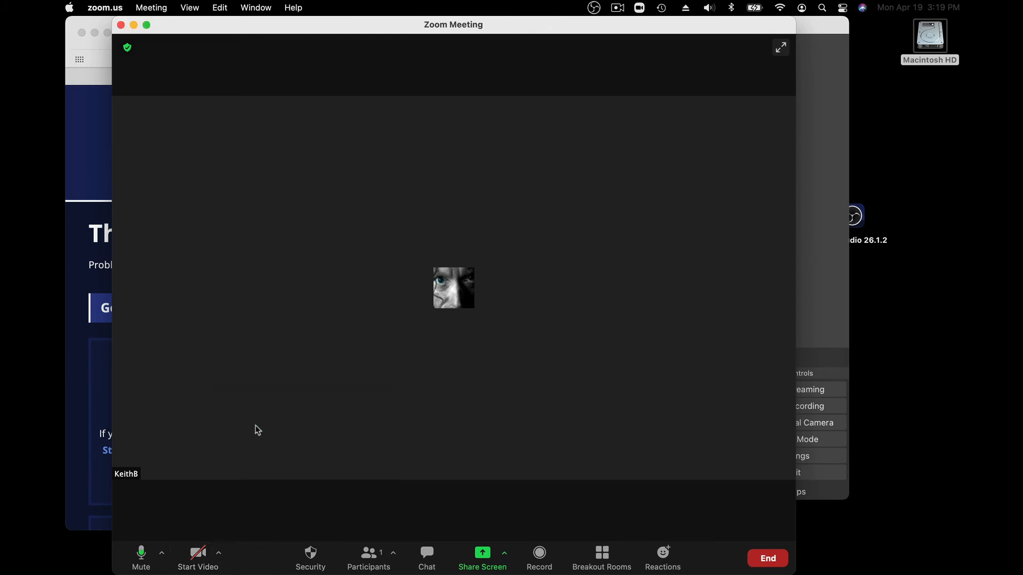
left_click(200, 551)
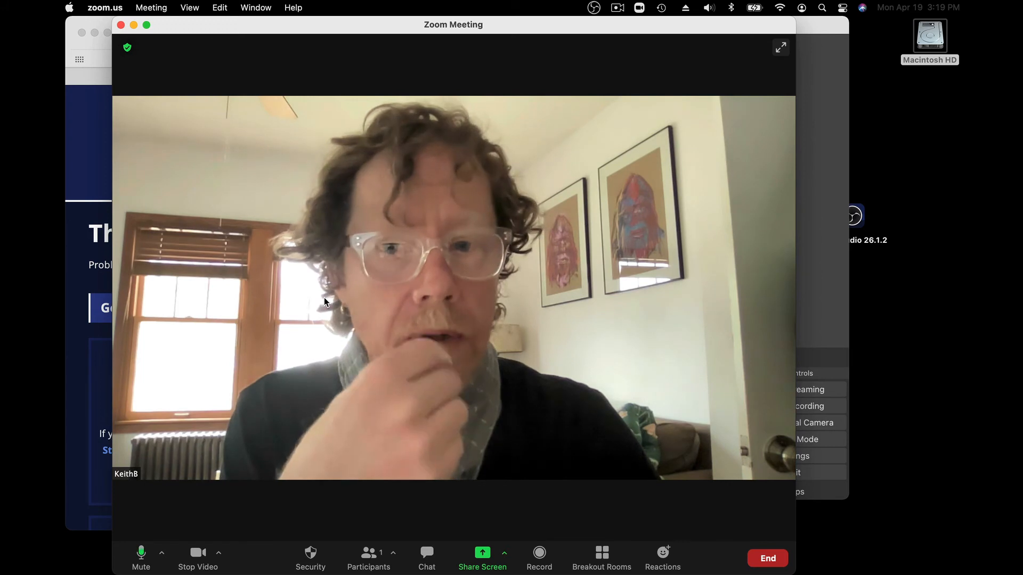
Select OBS Virtual Camera as the meeting's camera, switch to OBS to start its virtual camera, and return to the Zoom meeting
left_click(219, 554)
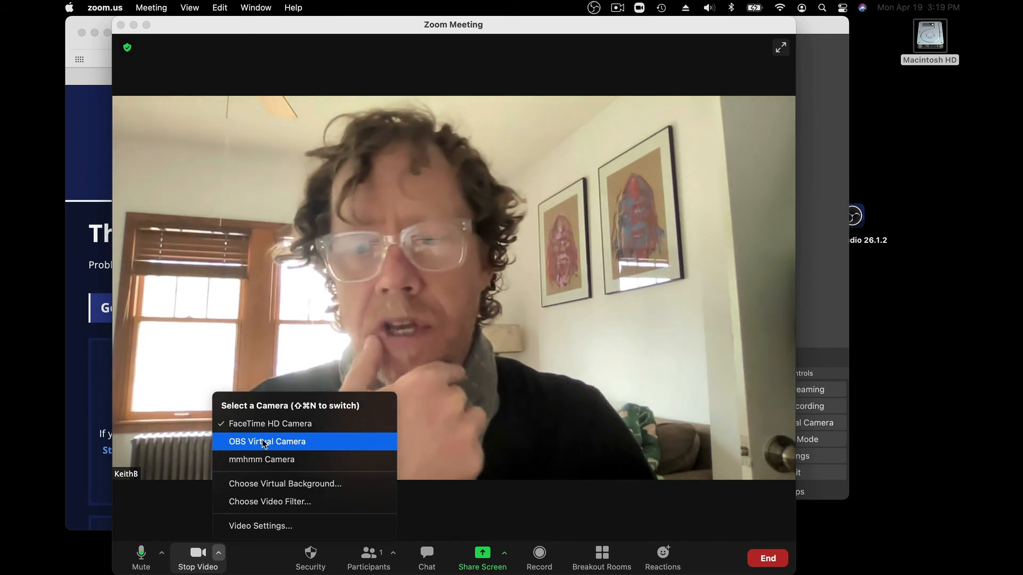
left_click(264, 442)
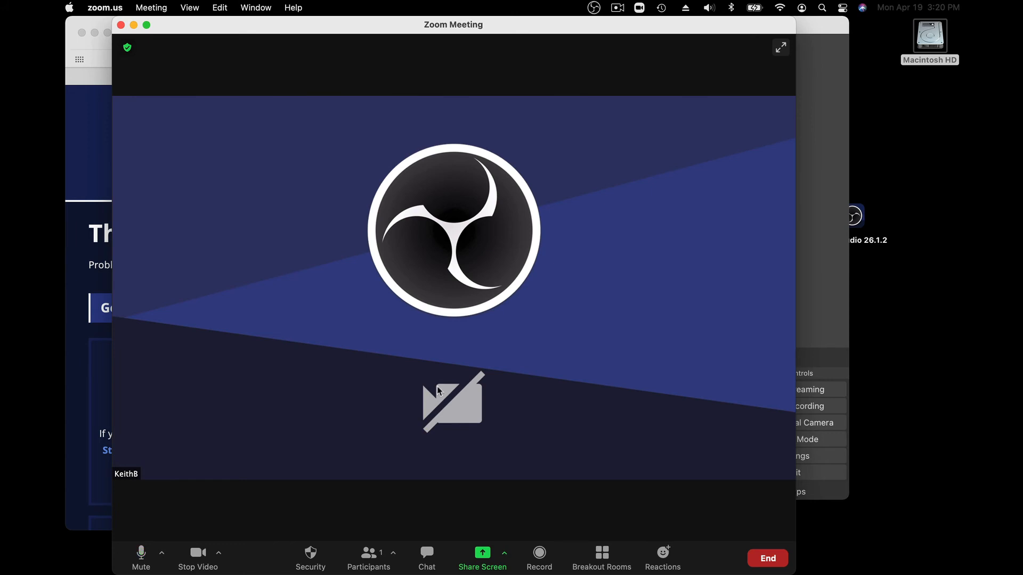
left_click(834, 183)
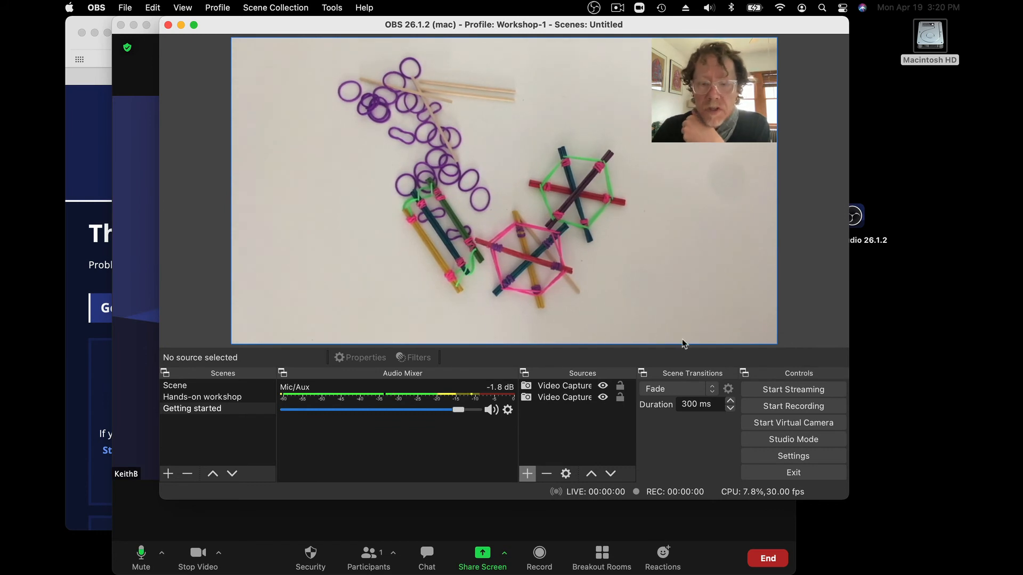
left_click(795, 424)
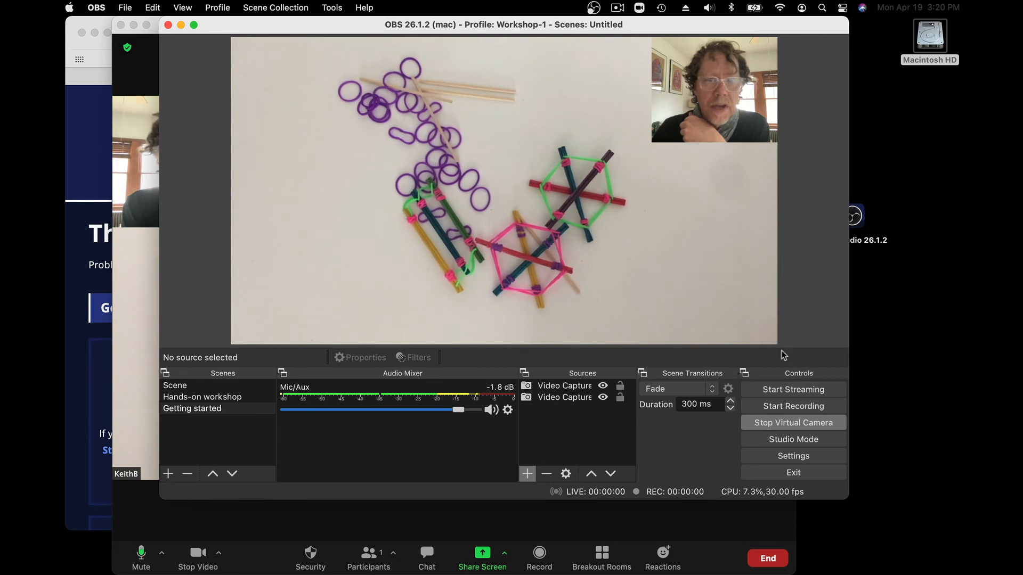
left_click(151, 62)
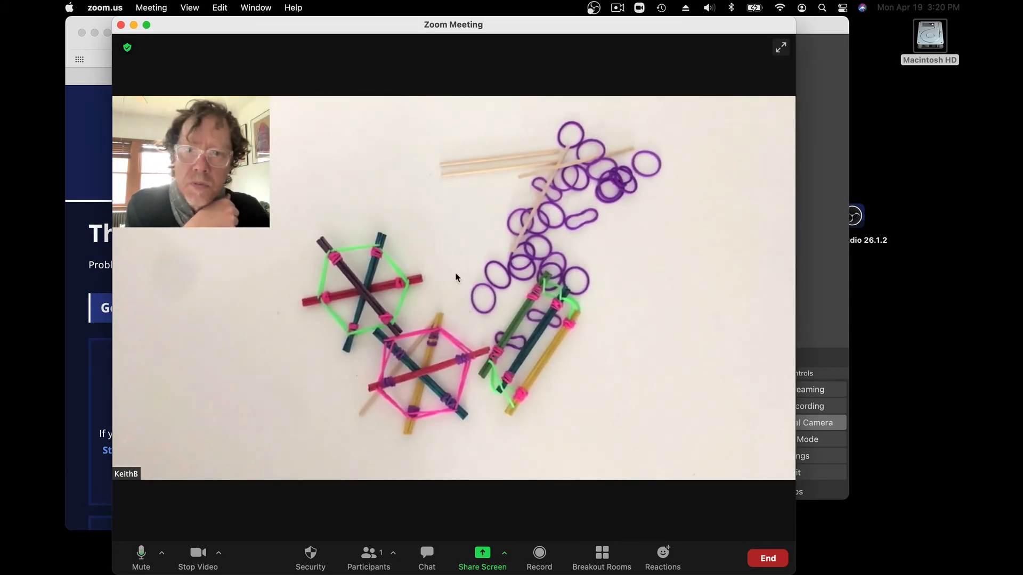
left_click_drag(345, 32, 392, 22)
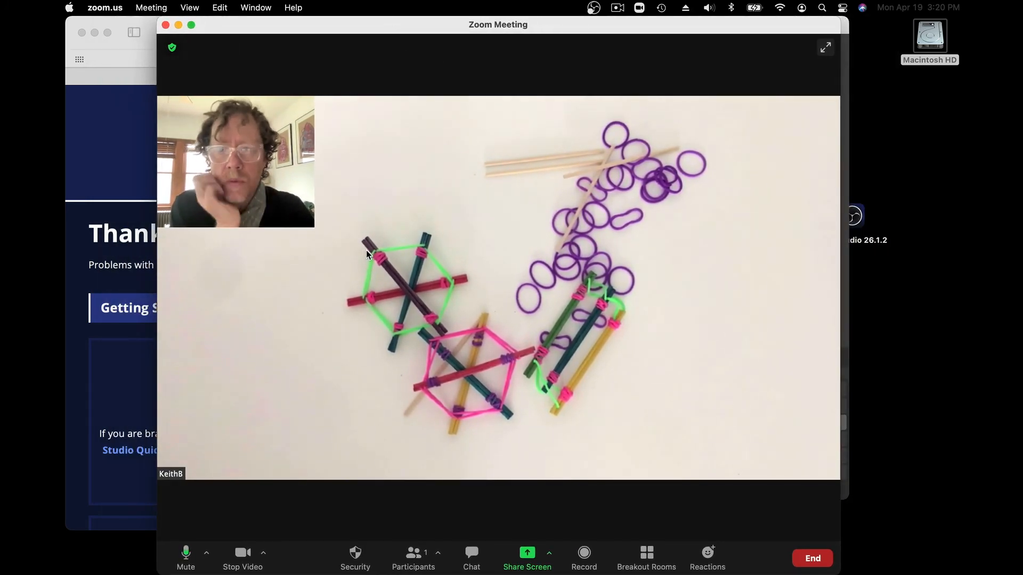